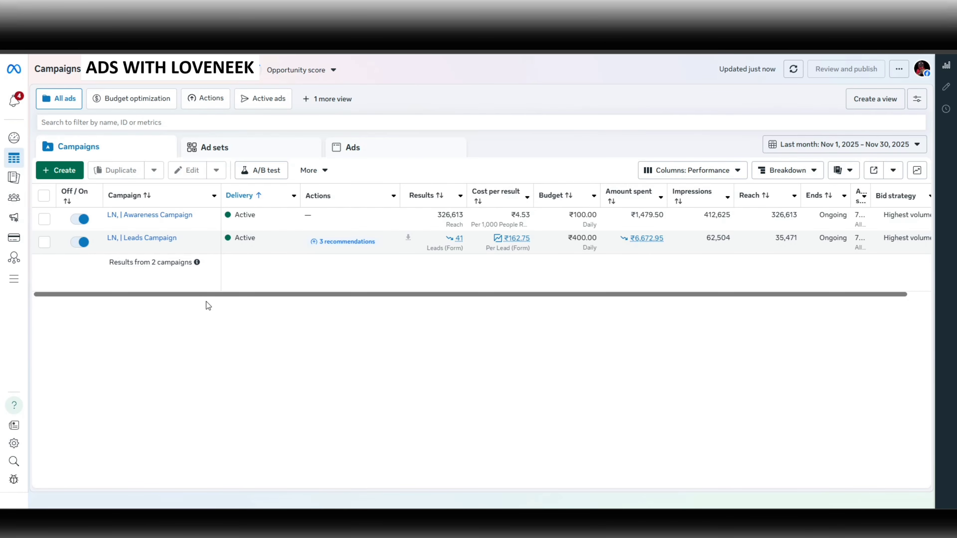
Open the LN, | Awareness Campaign for editing and review its buying type, objective and Advantage+ campaign budget.
scroll(189, 299, right, 1)
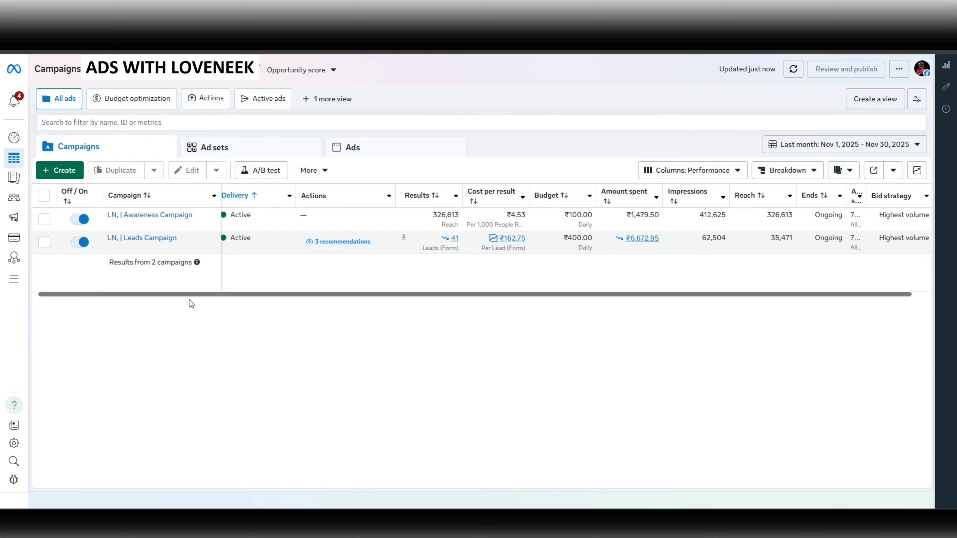
scroll(177, 296, left, 1)
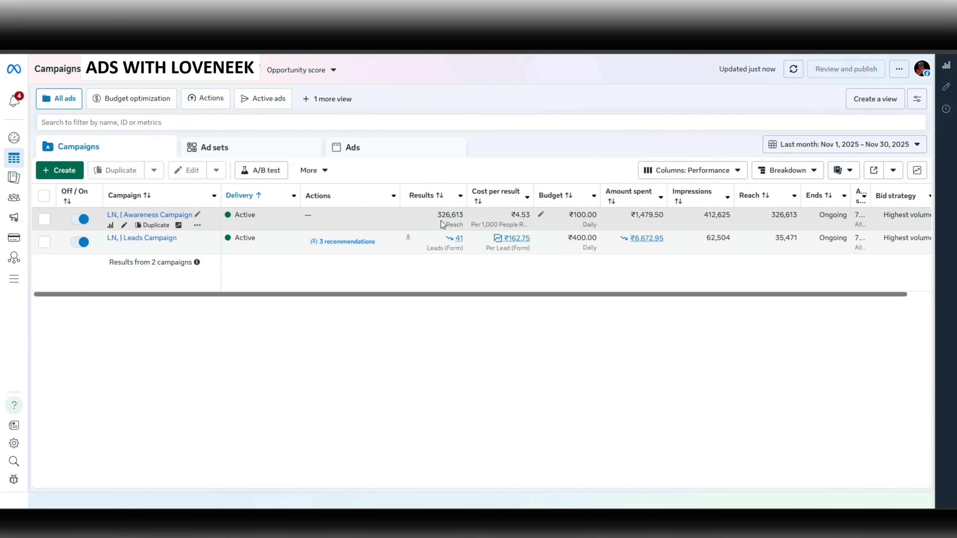
click(125, 228)
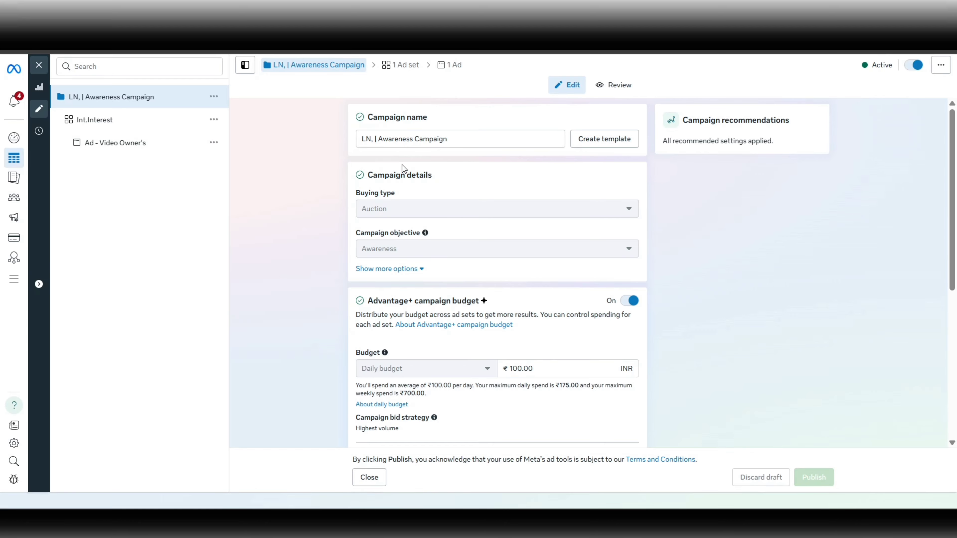
scroll(403, 168, down, 1)
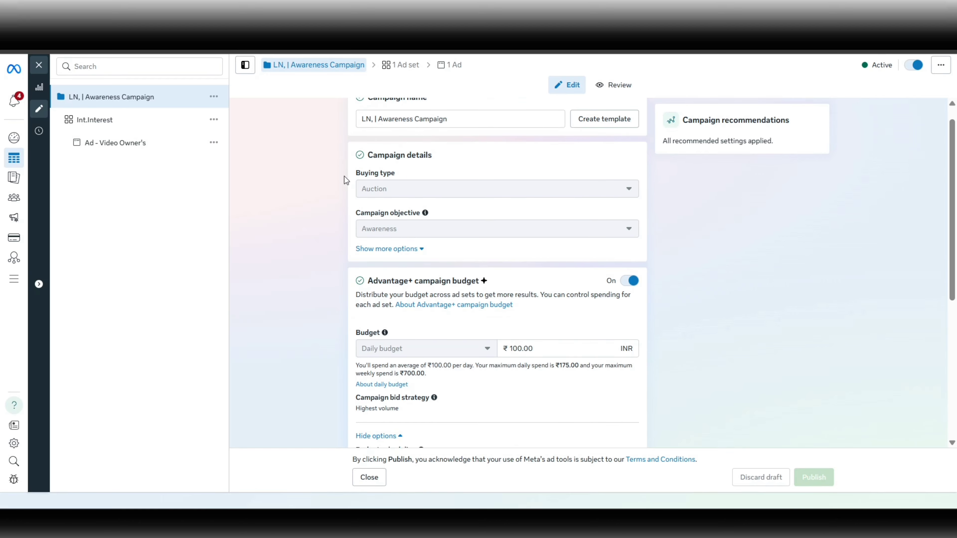
drag(344, 176, 401, 194)
click(309, 217)
scroll(512, 211, down, 2)
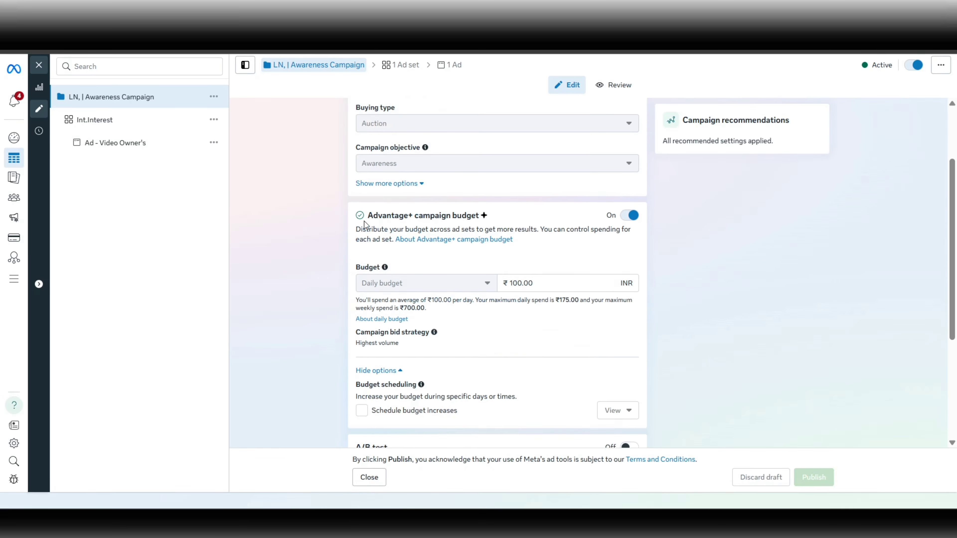
scroll(434, 253, down, 1)
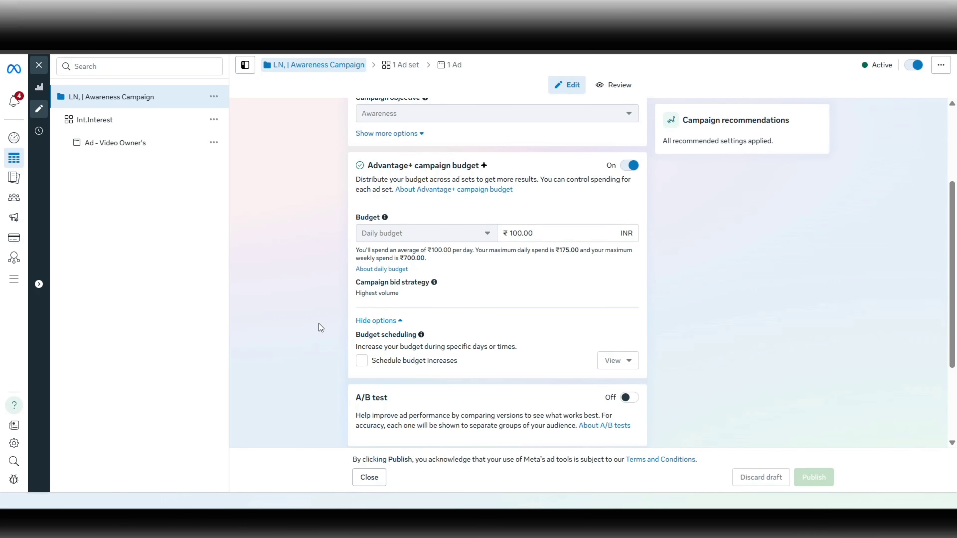
scroll(318, 323, down, 1)
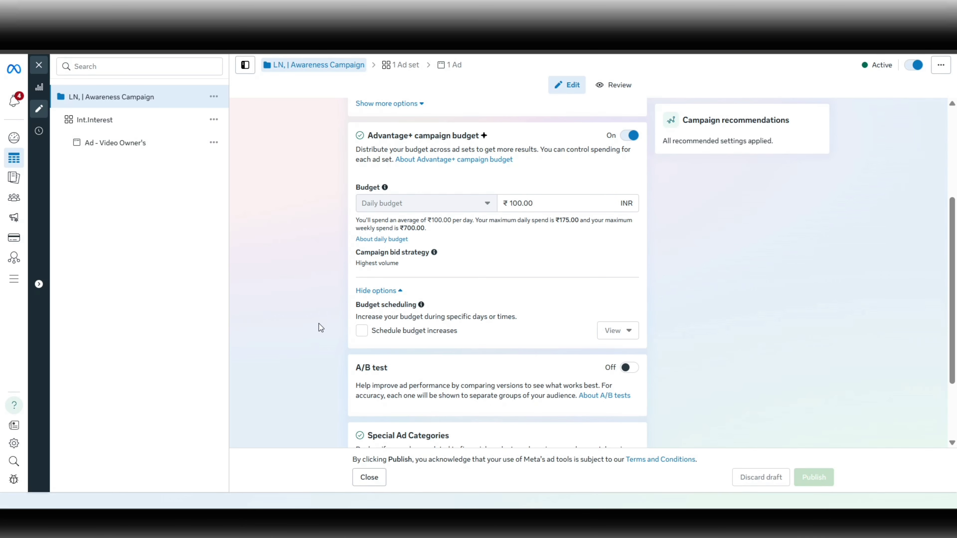
Expand the additional campaign details to check the spending limit, and review the budget scheduling, A/B test and Special Ad Categories settings.
scroll(354, 252, up, 3)
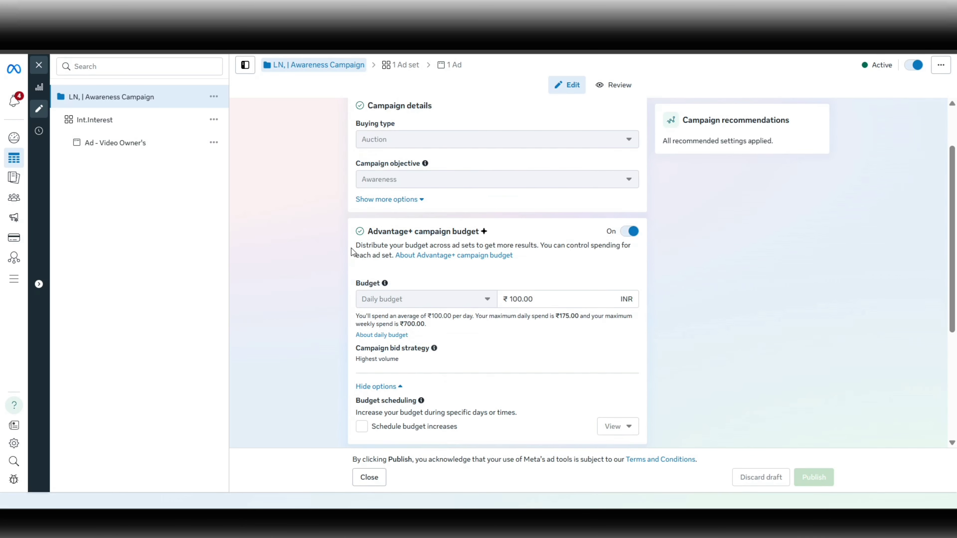
click(392, 204)
scroll(515, 252, down, 1)
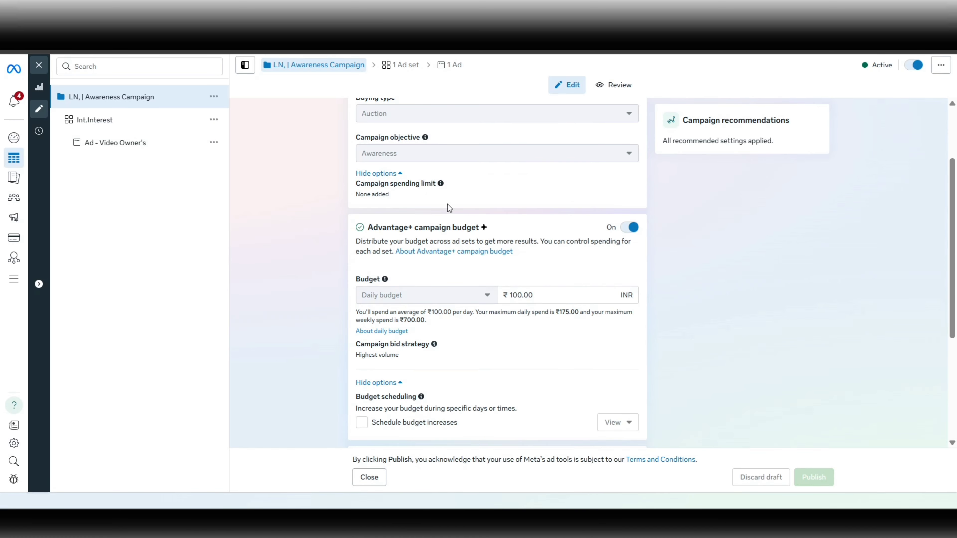
scroll(316, 271, down, 2)
scroll(370, 269, down, 2)
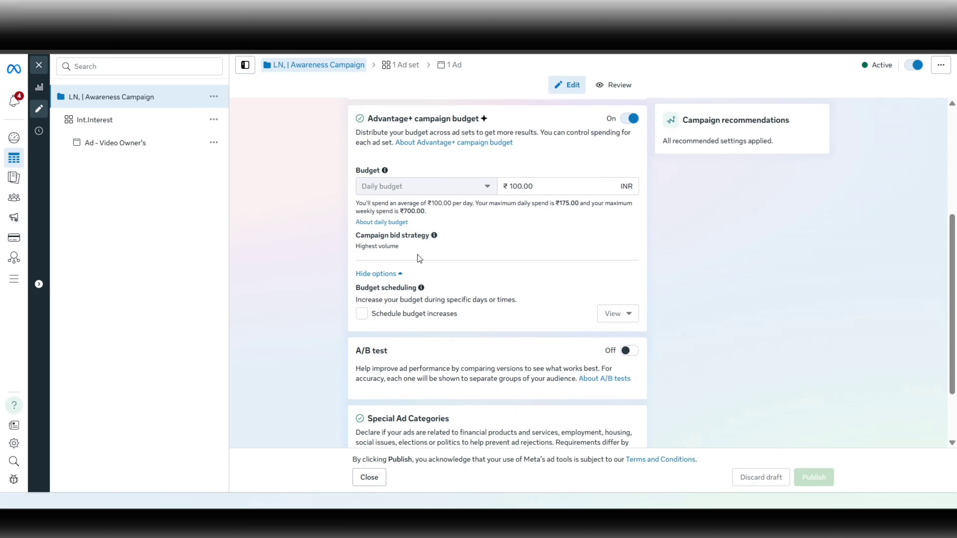
scroll(428, 258, down, 2)
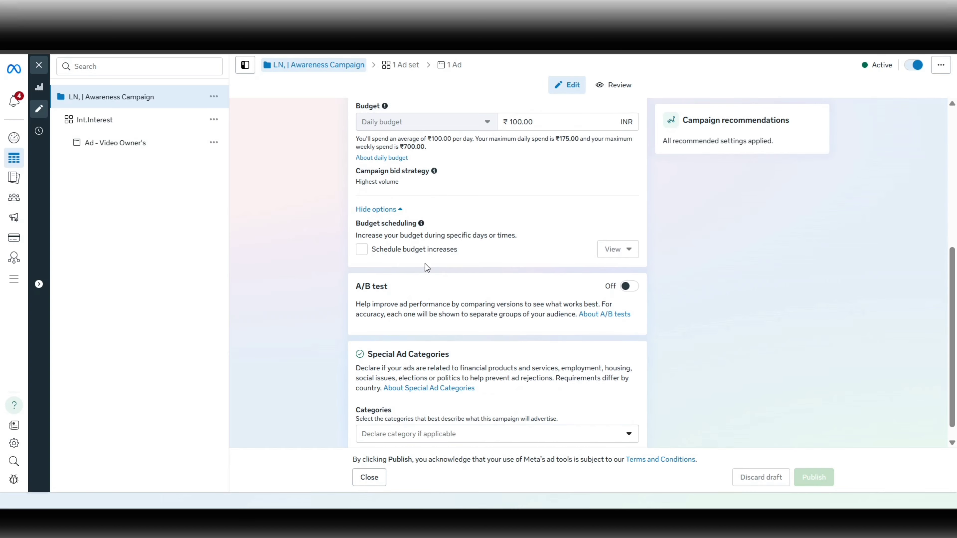
scroll(424, 263, down, 1)
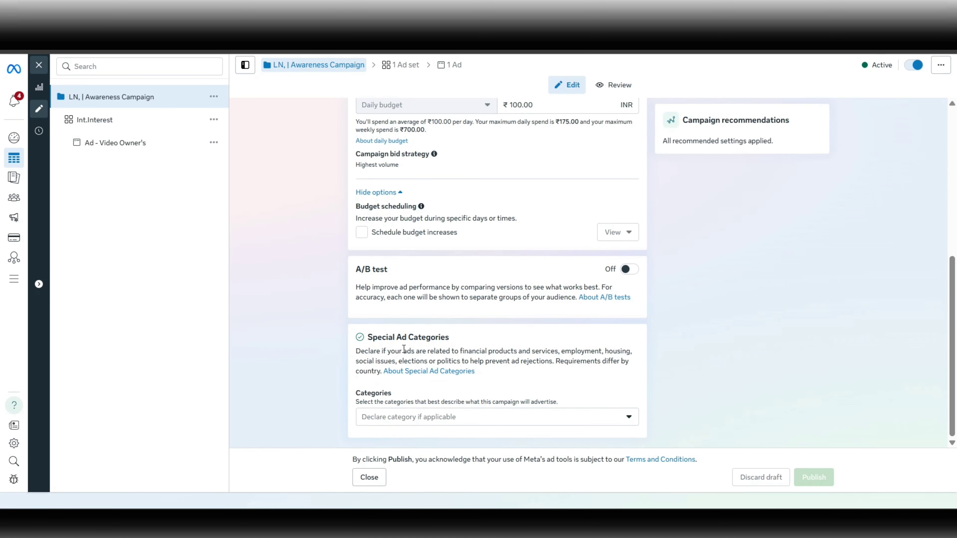
Open the Int.Interest ad set and review its performance goal, cost per result goal and value rules.
click(124, 129)
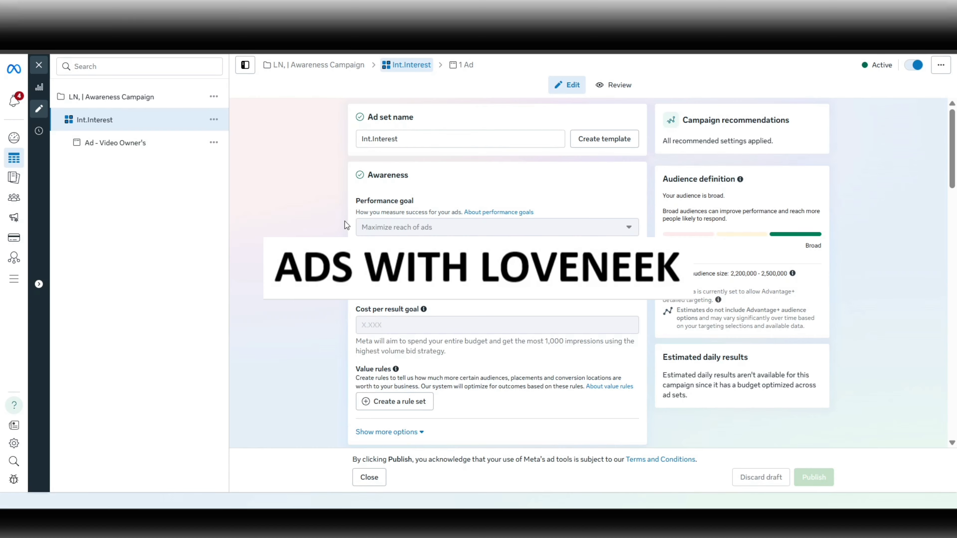
drag(356, 201, 417, 203)
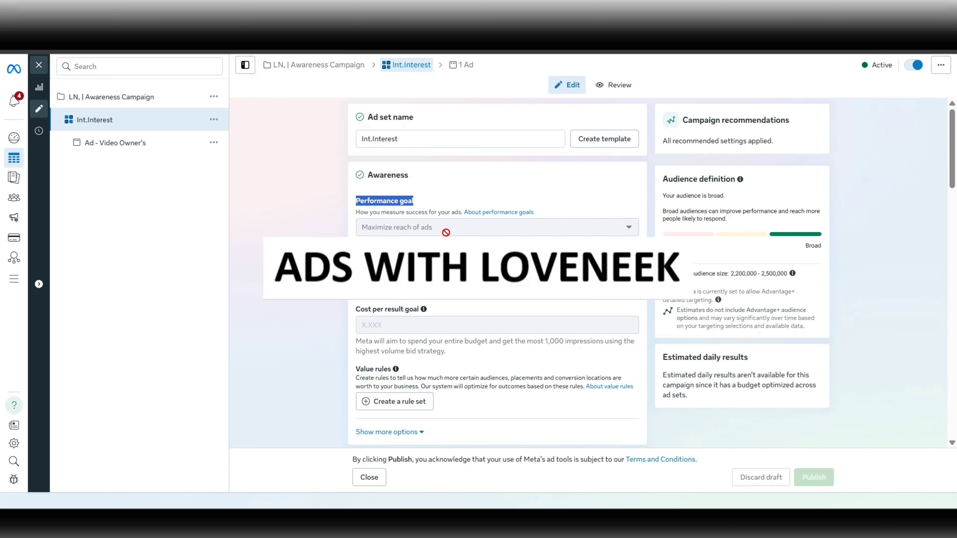
click(434, 260)
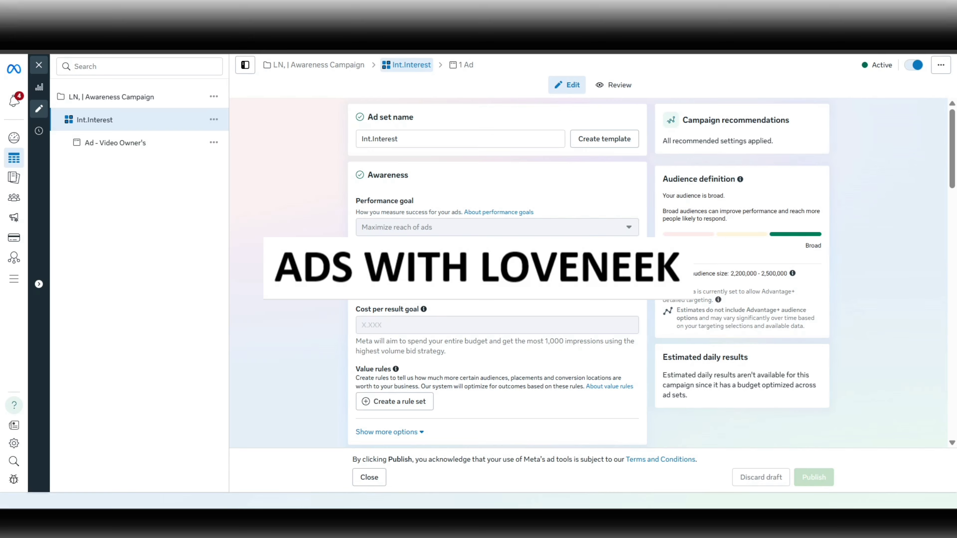
scroll(497, 273, down, 1)
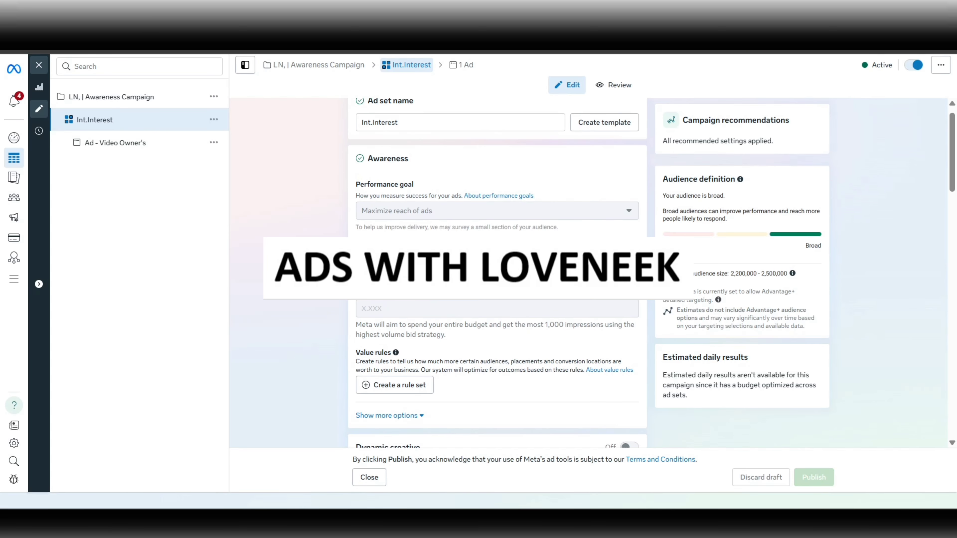
scroll(498, 272, up, 1)
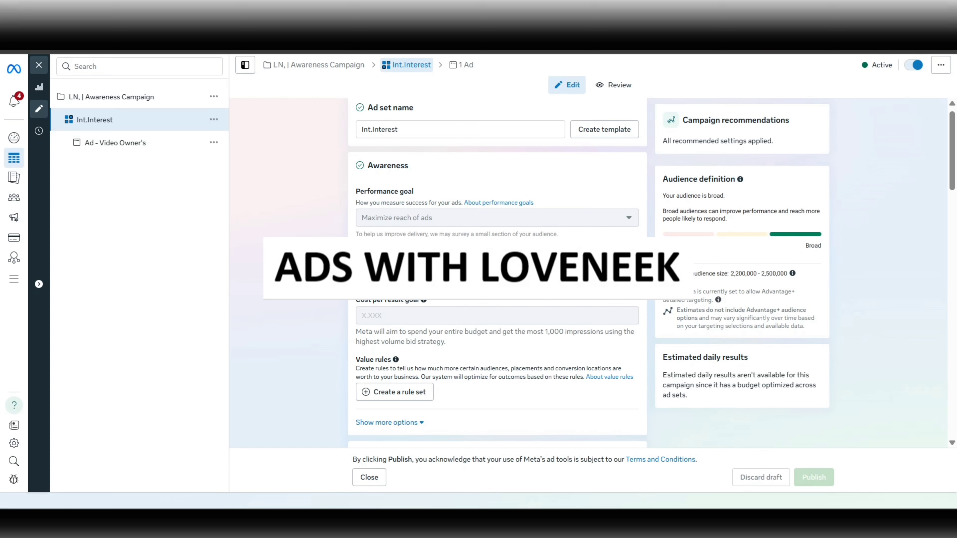
scroll(497, 273, up, 1)
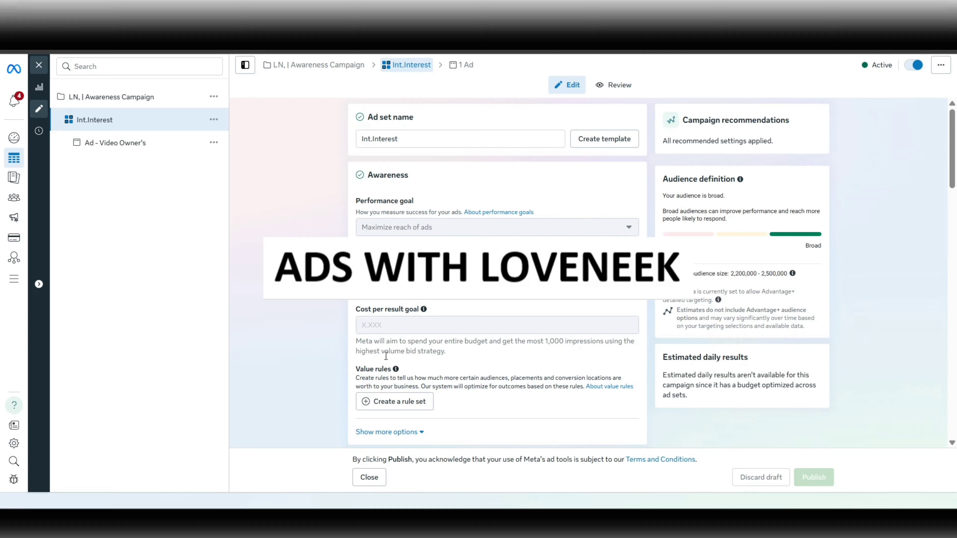
Expand the additional options of the ad set's Awareness section and check the frequency cap.
click(416, 432)
scroll(443, 417, down, 2)
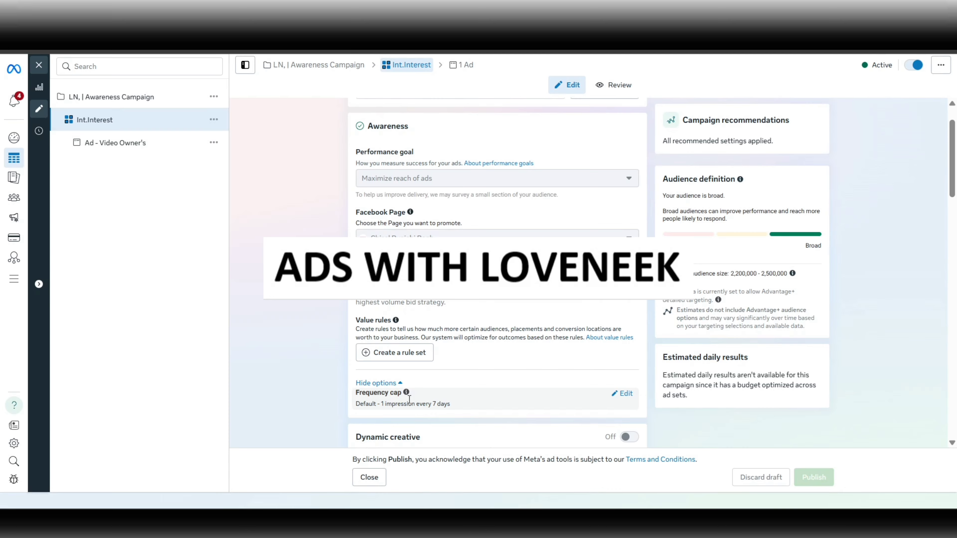
scroll(309, 303, up, 1)
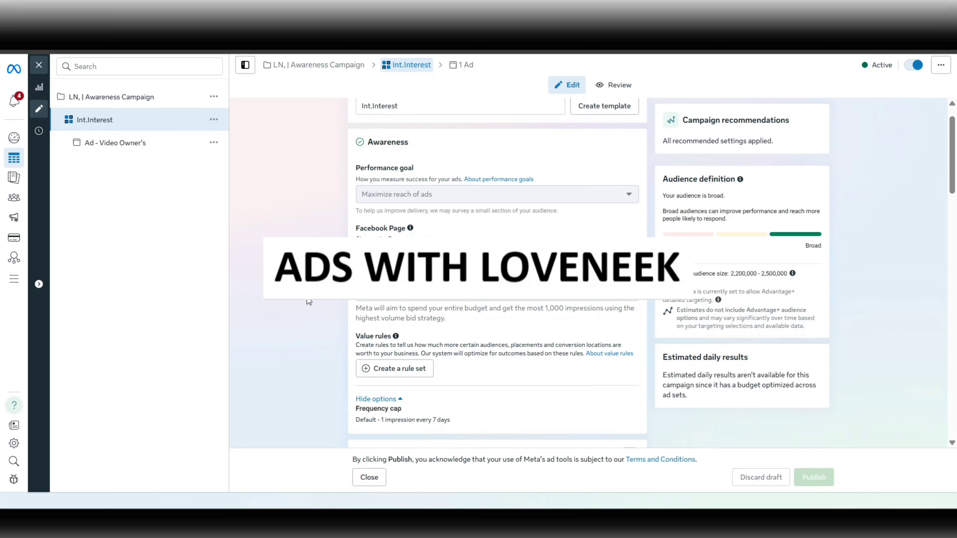
scroll(309, 302, up, 1)
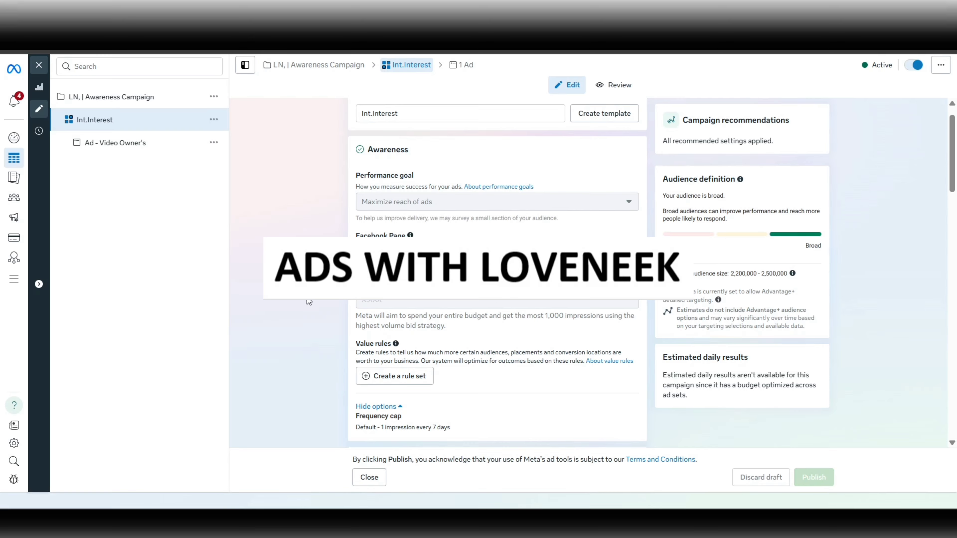
Review the ad set's dynamic creative setting and its budget, start date and end date.
scroll(309, 301, down, 5)
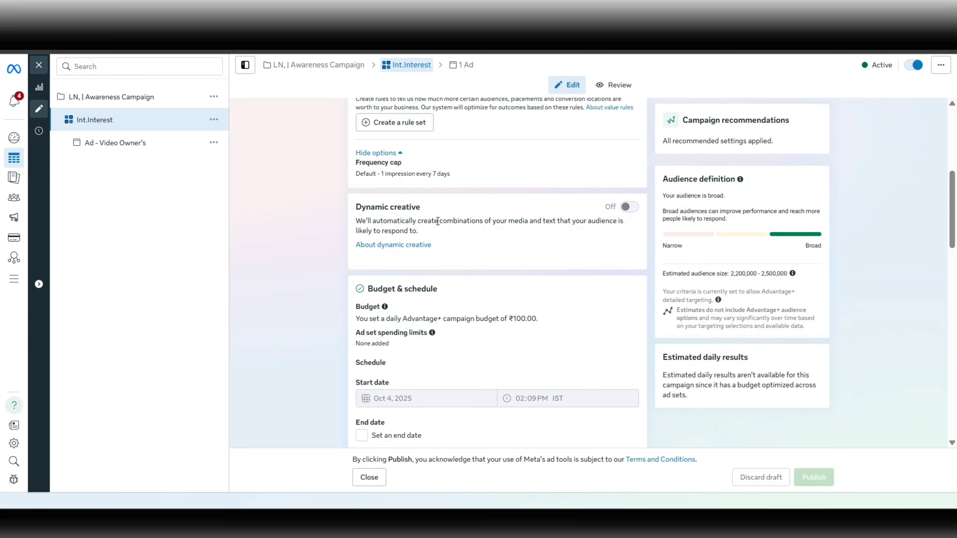
scroll(438, 221, down, 2)
scroll(453, 196, down, 1)
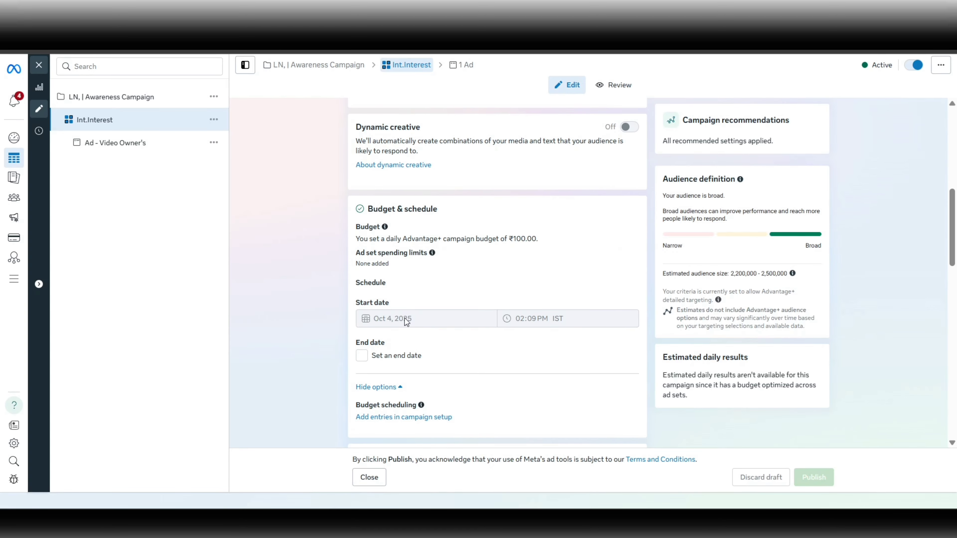
scroll(405, 318, down, 2)
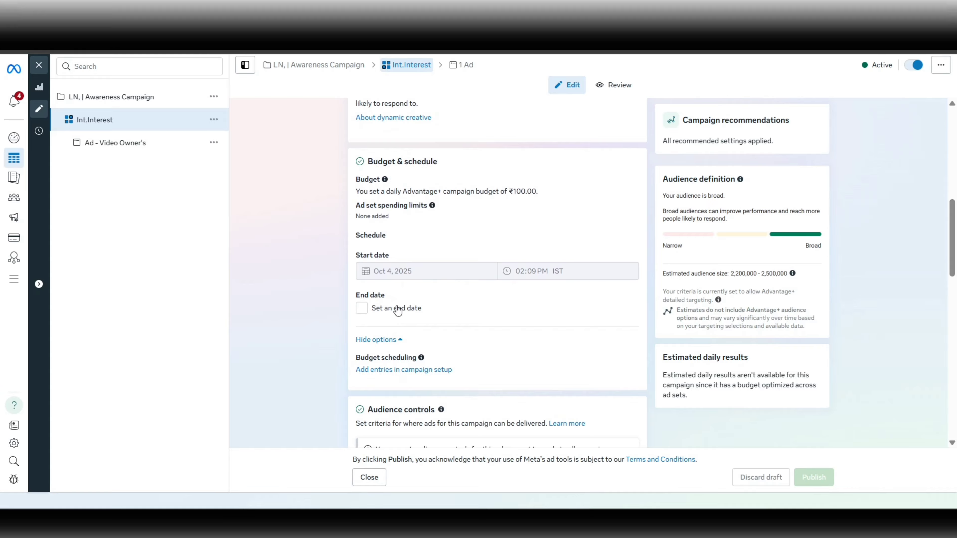
scroll(330, 293, down, 1)
scroll(331, 293, down, 3)
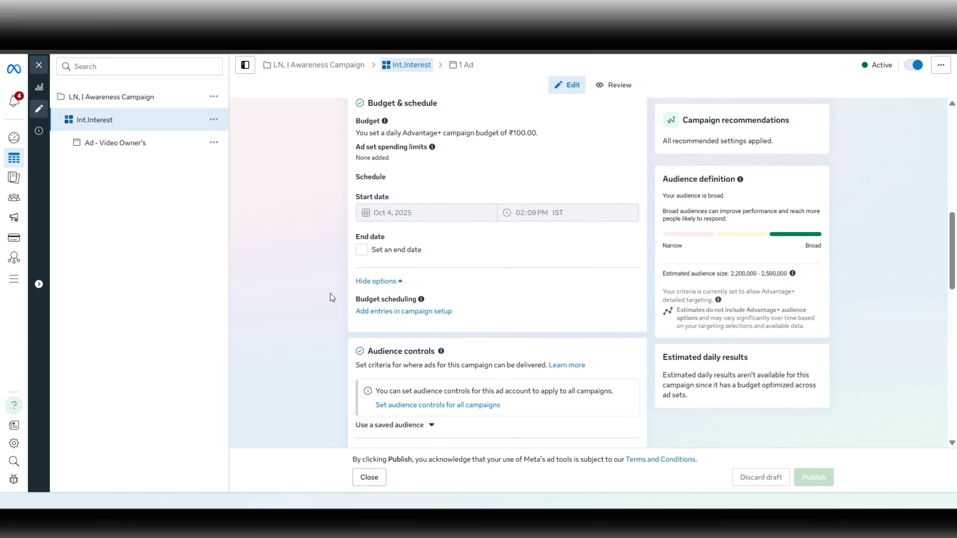
Review the locations in the audience controls and expand the additional options to check minimum age, excluded audiences and languages.
scroll(331, 291, down, 1)
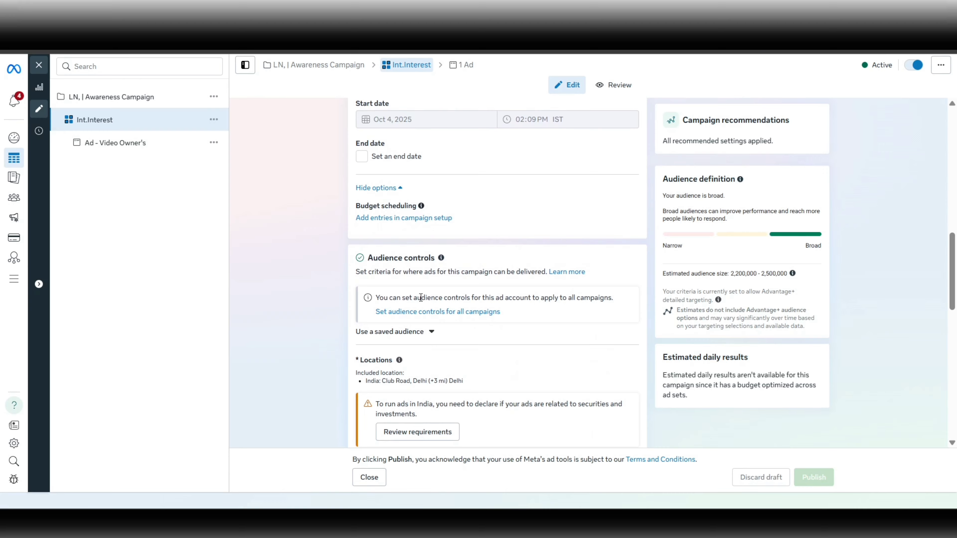
scroll(350, 324, down, 1)
scroll(356, 336, down, 3)
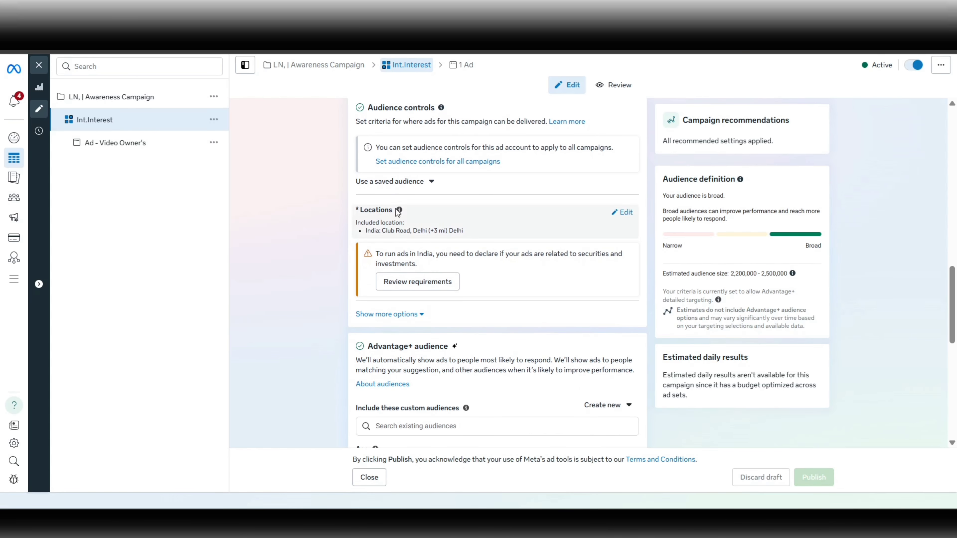
scroll(318, 213, up, 1)
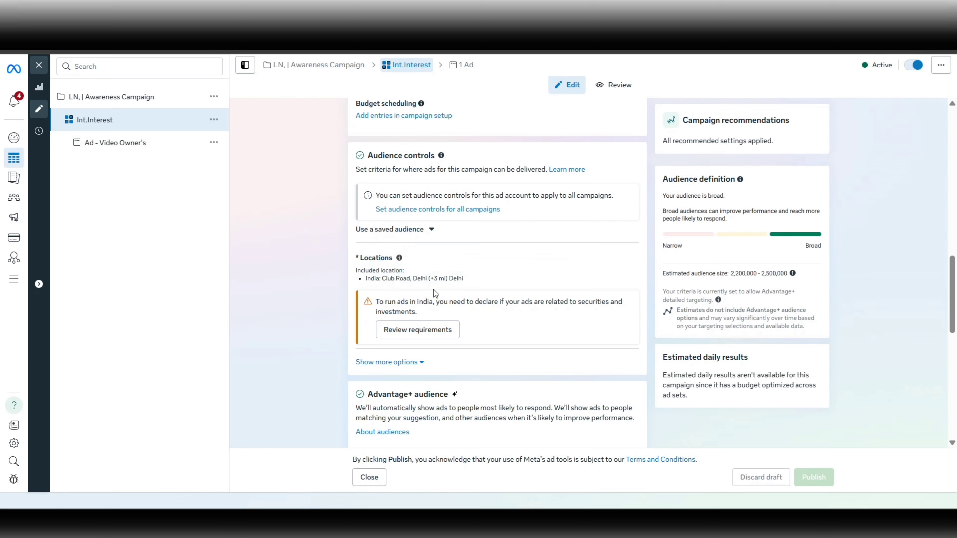
click(378, 363)
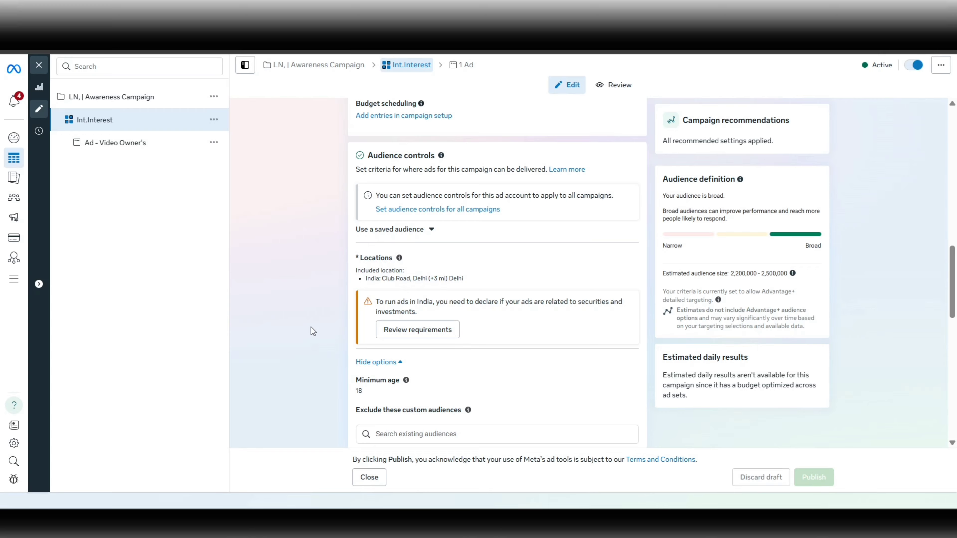
scroll(311, 331, down, 1)
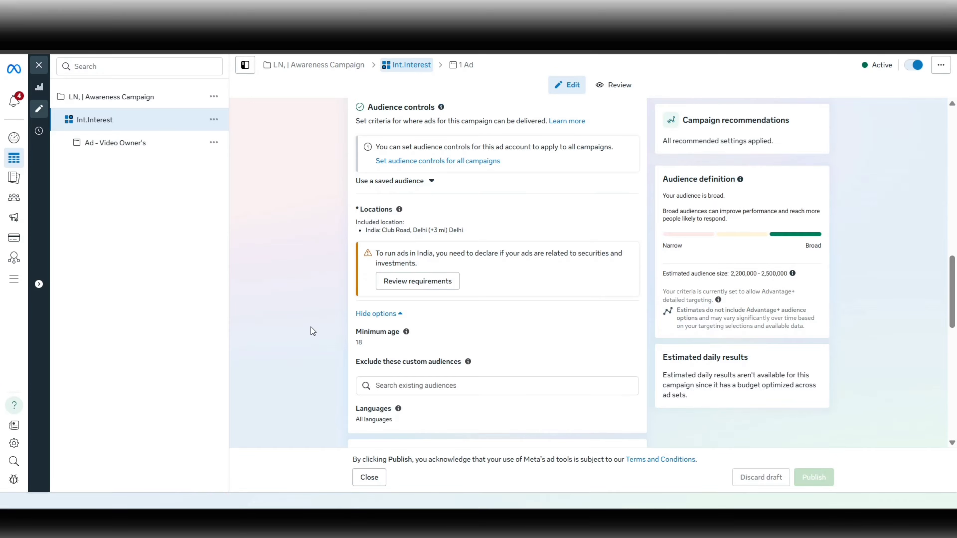
Review the Advantage+ audience's age and gender, and open its detailed targeting to examine the included interests.
scroll(329, 338, down, 7)
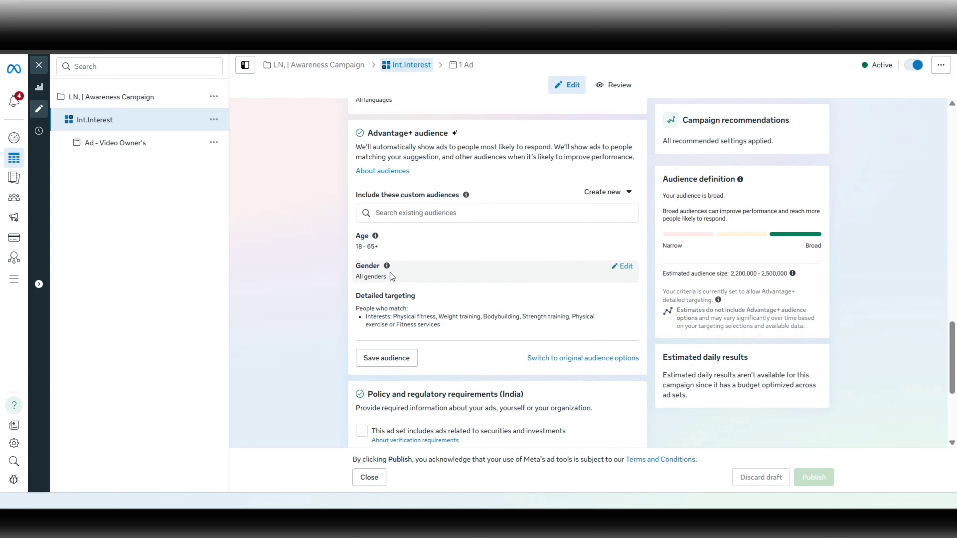
scroll(333, 266, up, 1)
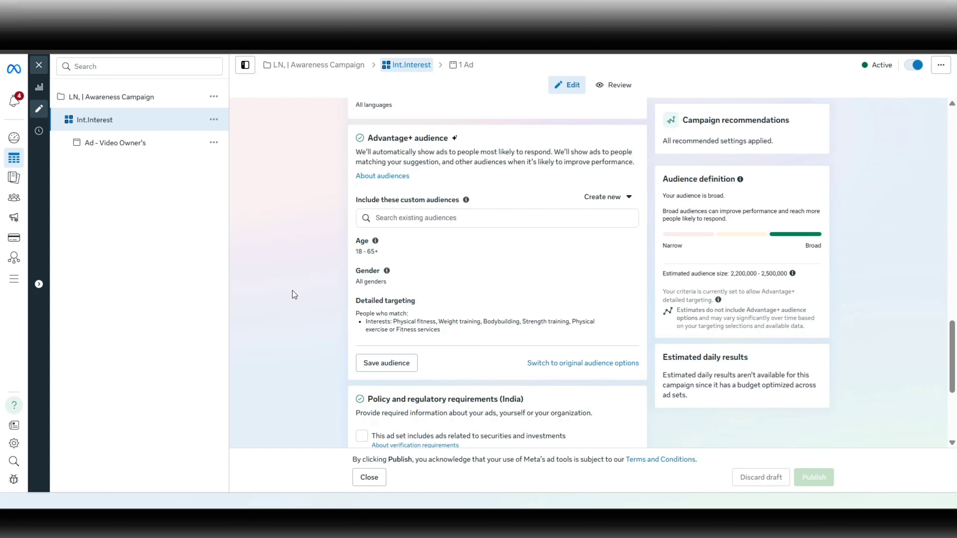
scroll(292, 291, down, 1)
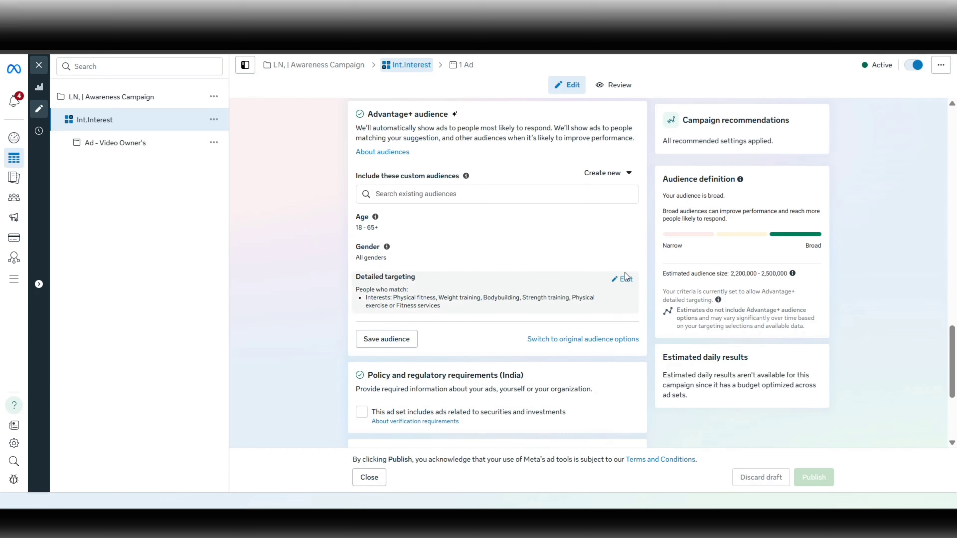
click(625, 279)
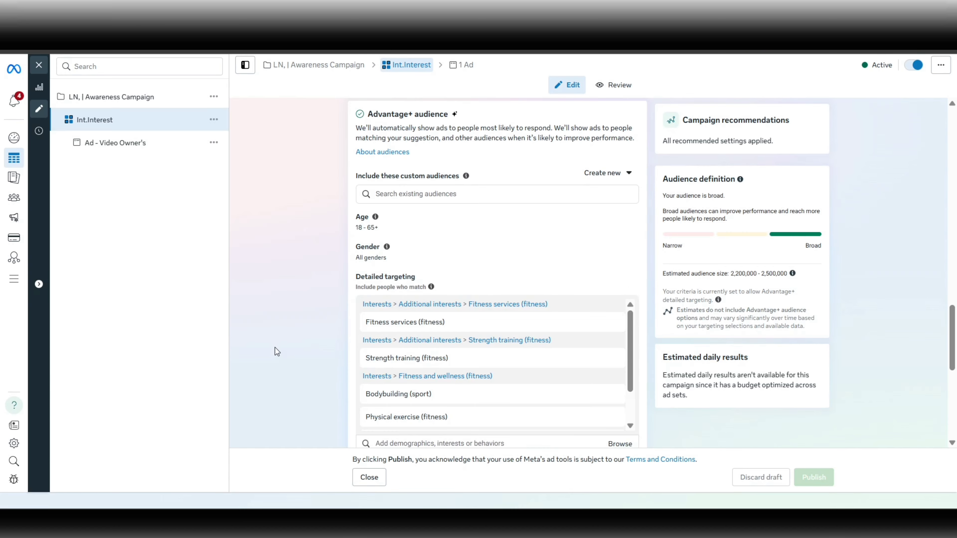
scroll(275, 348, down, 2)
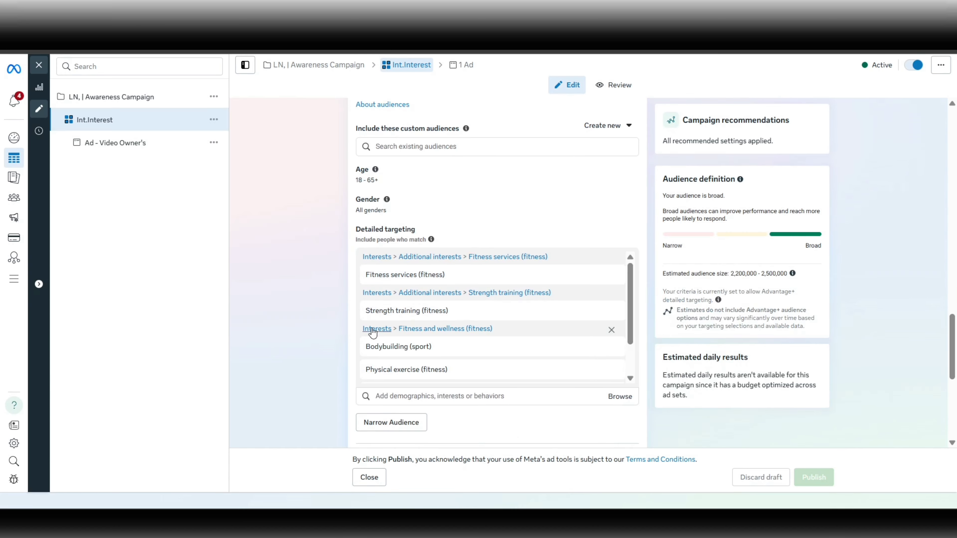
Examine the remaining fitness interests in the ad set's detailed targeting and the option to narrow the audience.
scroll(422, 315, down, 1)
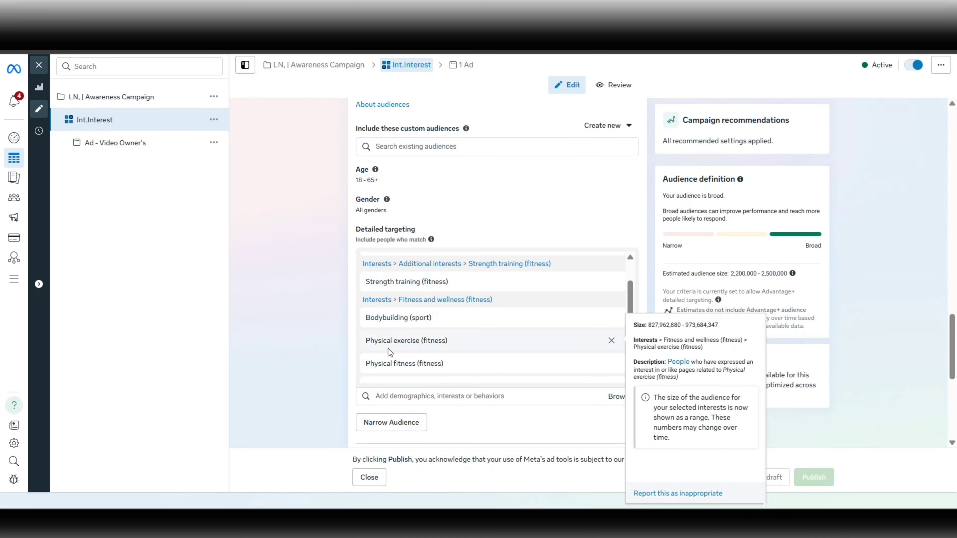
scroll(439, 339, down, 1)
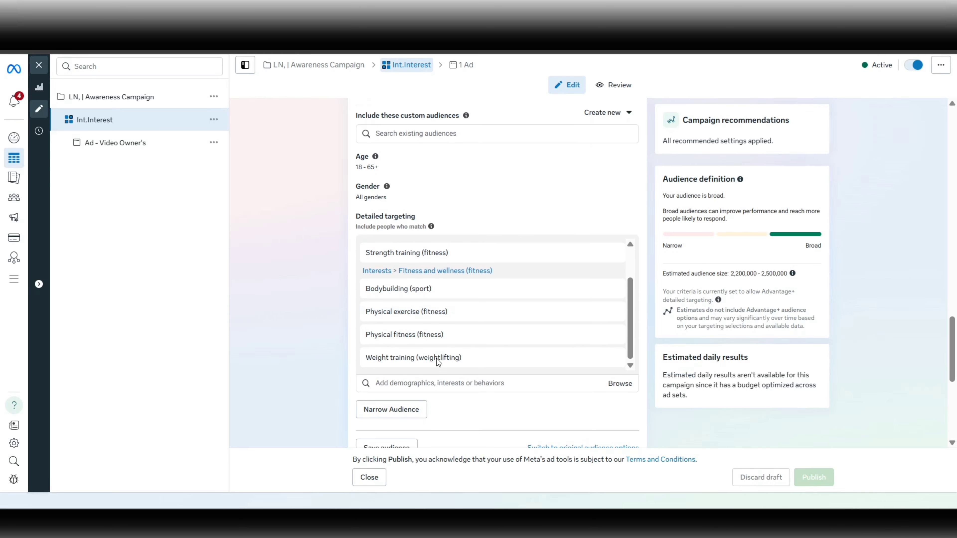
scroll(315, 305, up, 1)
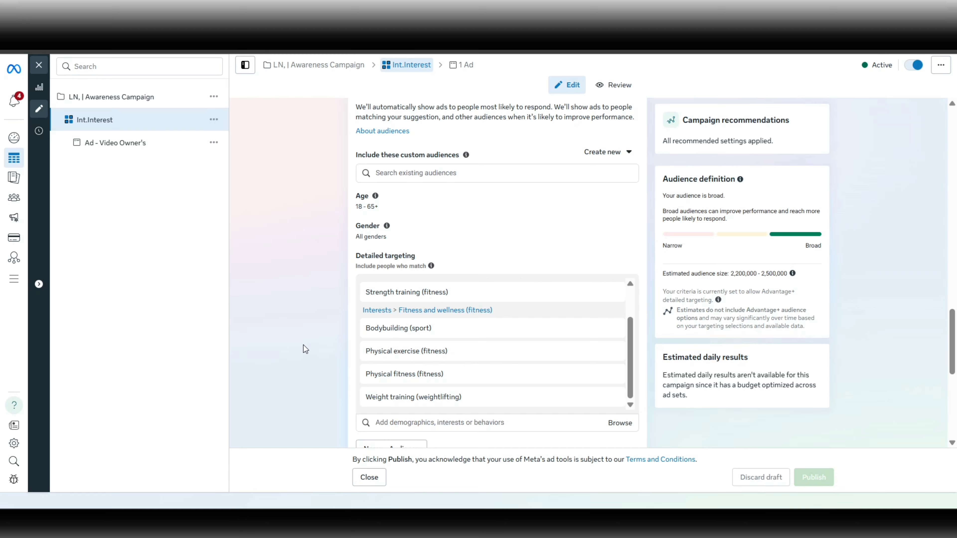
scroll(305, 348, down, 1)
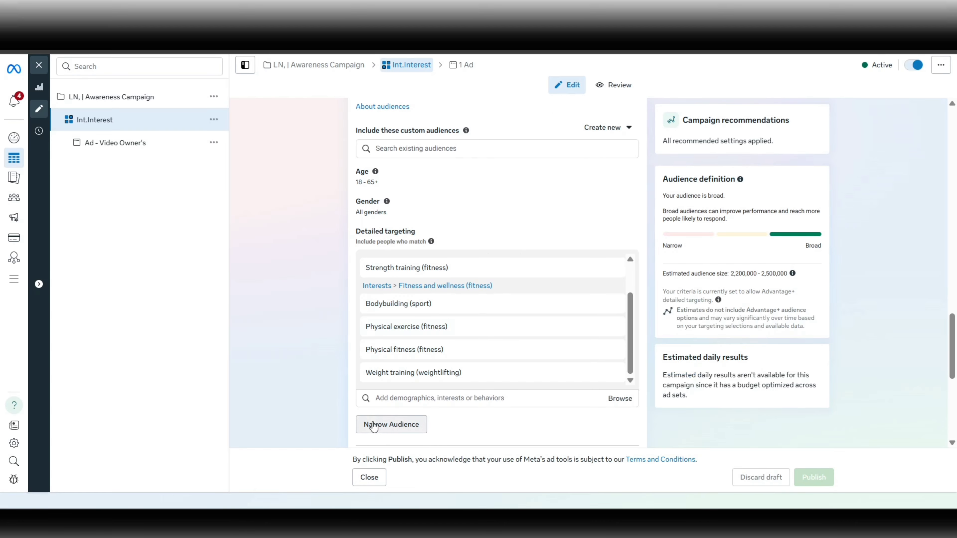
Check the estimated audience size in the audience definition by highlighting its range, and clear the highlight.
scroll(374, 427, down, 2)
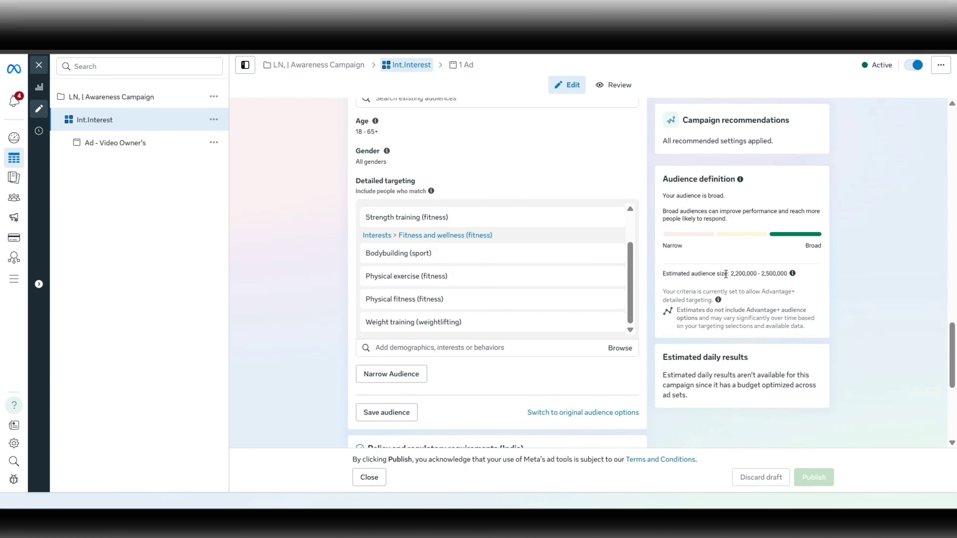
drag(730, 274, 787, 275)
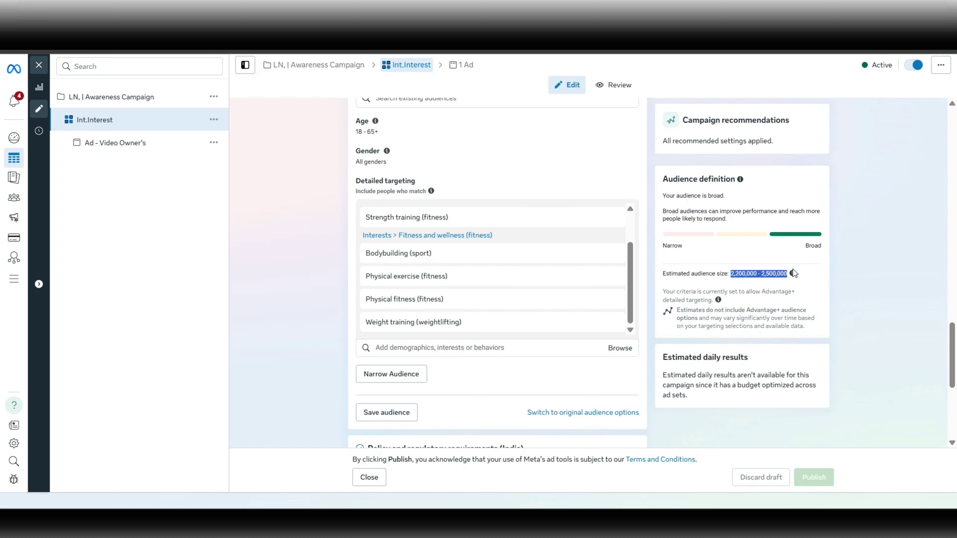
mouse_move(427, 306)
click(295, 311)
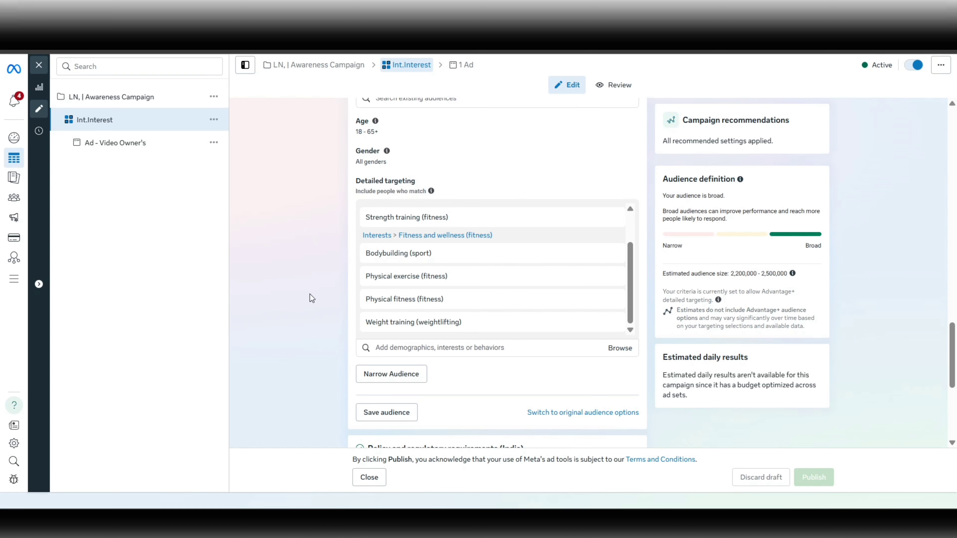
Review the ad set's policy and regulatory requirements for India and its Advantage+ placements, and return towards the detailed targeting.
scroll(310, 294, down, 3)
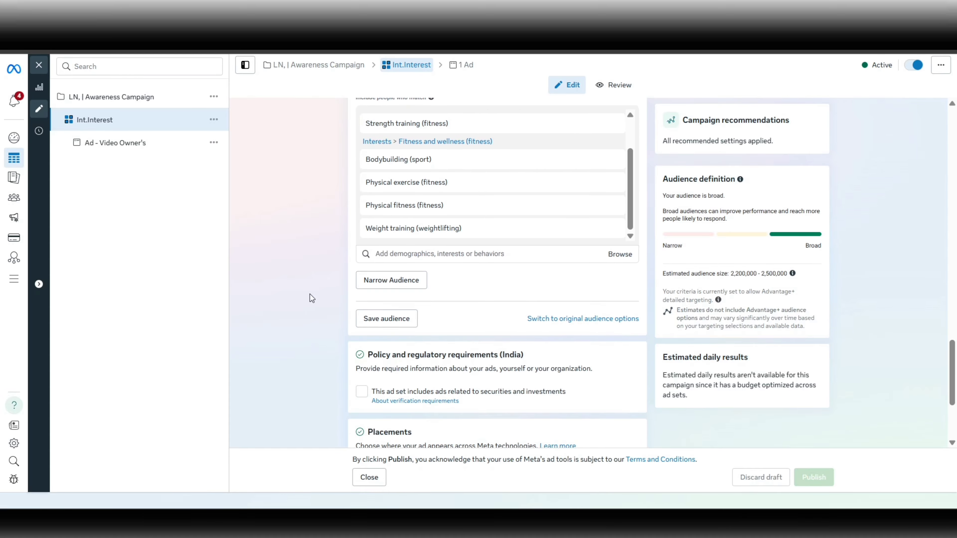
scroll(310, 298, down, 4)
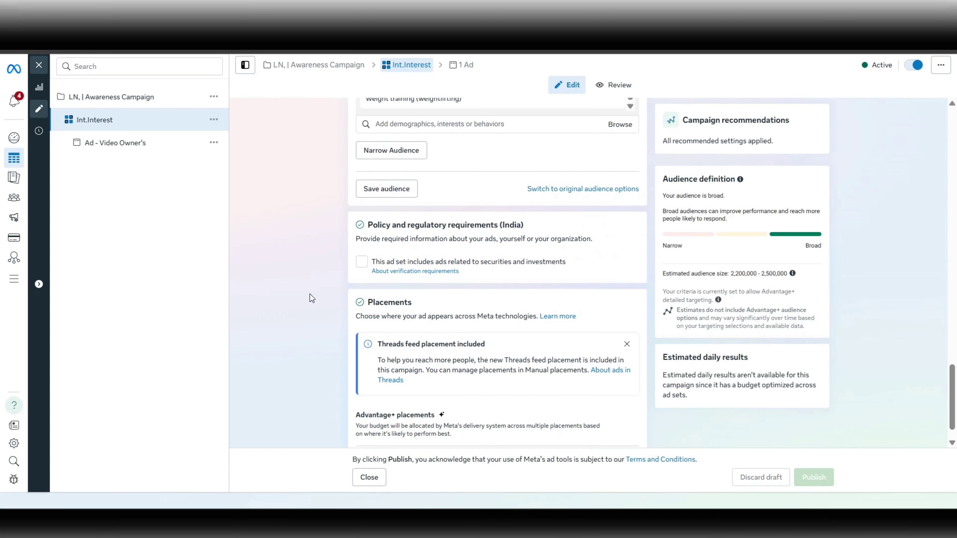
scroll(312, 298, down, 1)
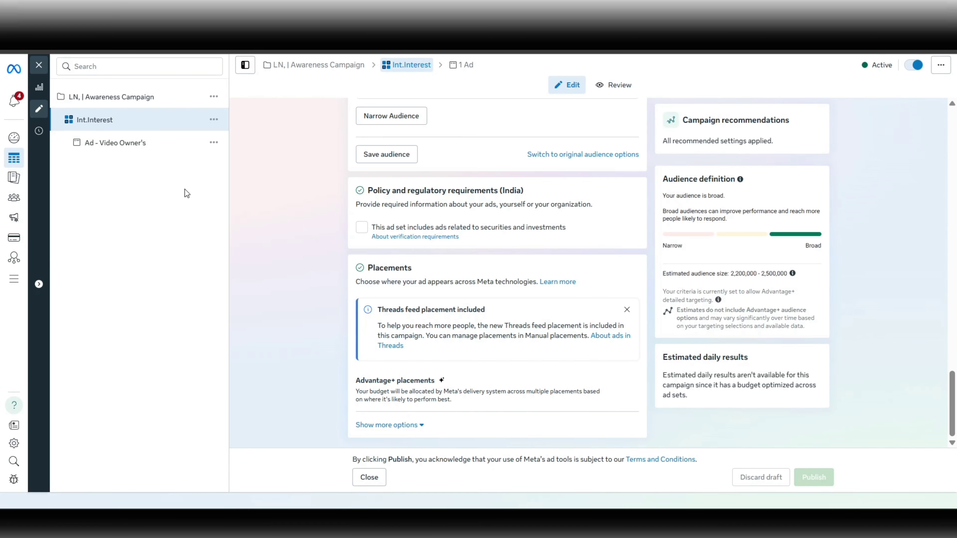
scroll(305, 231, up, 2)
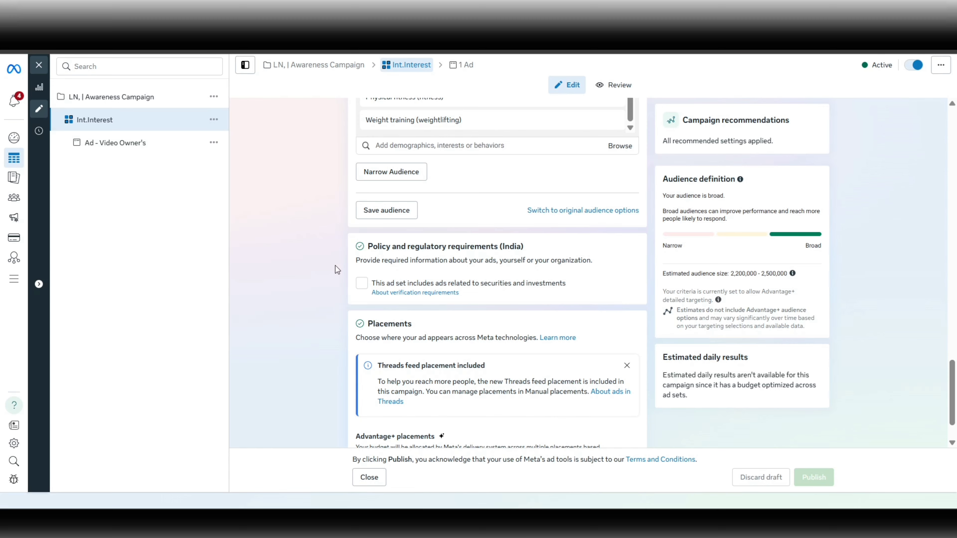
scroll(335, 265, up, 1)
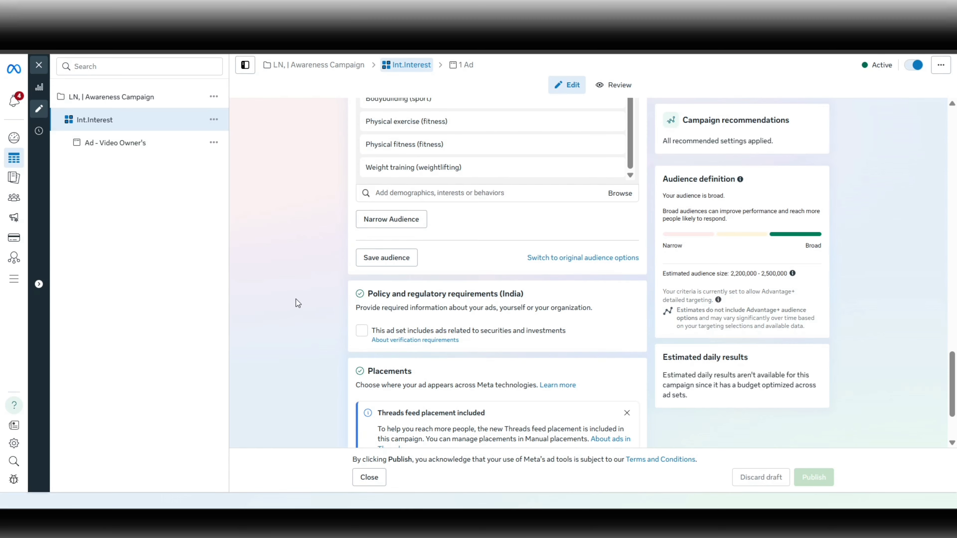
scroll(296, 299, up, 1)
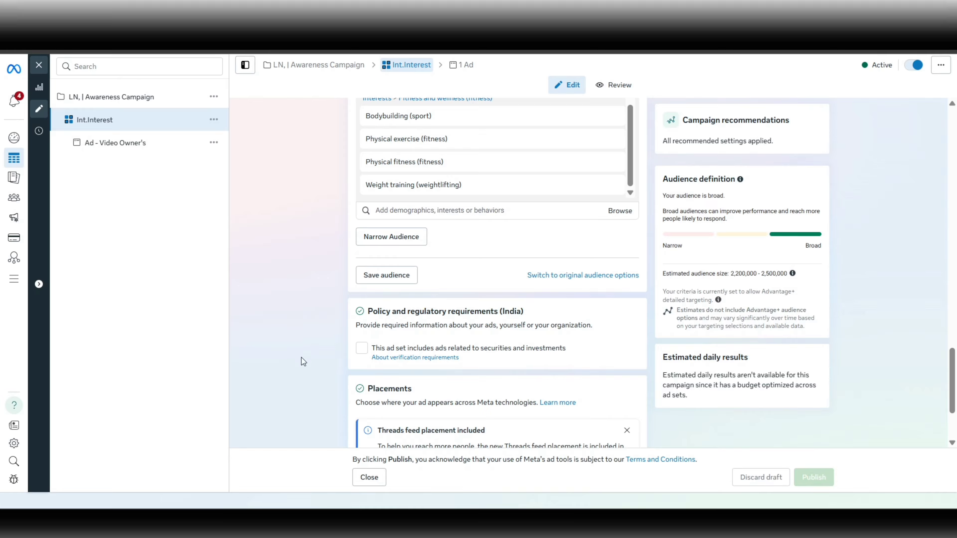
scroll(301, 358, up, 1)
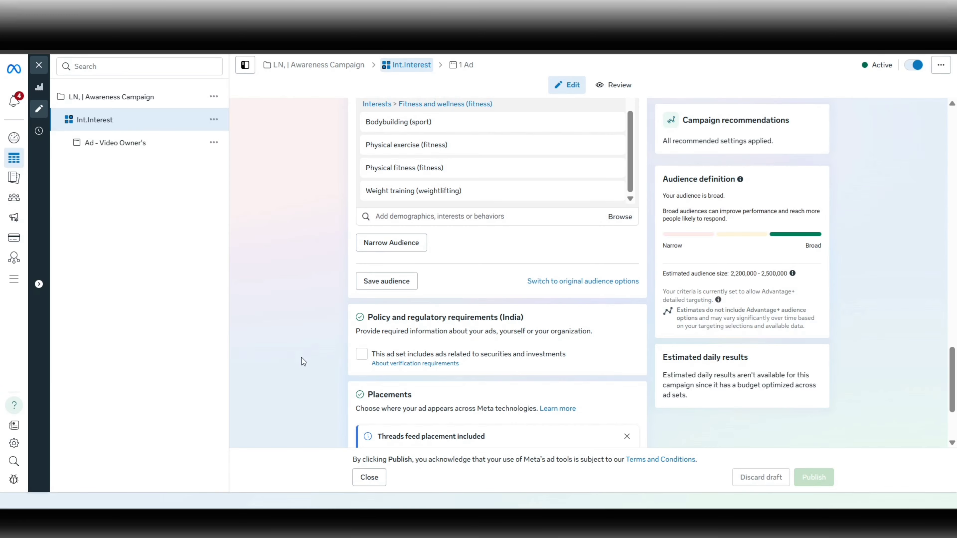